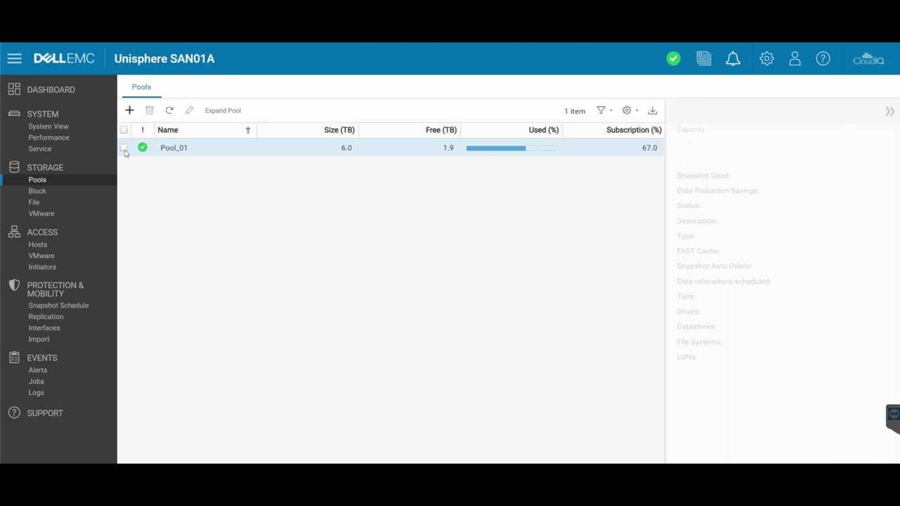
left_click(124, 149)
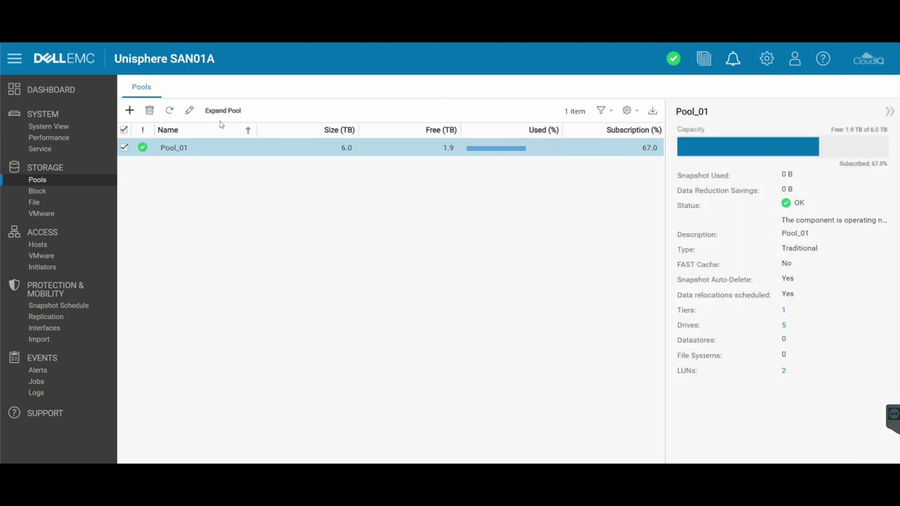
Open the Expand Pool wizard for Pool_01 and review its SAS Performance Tier
left_click(233, 113)
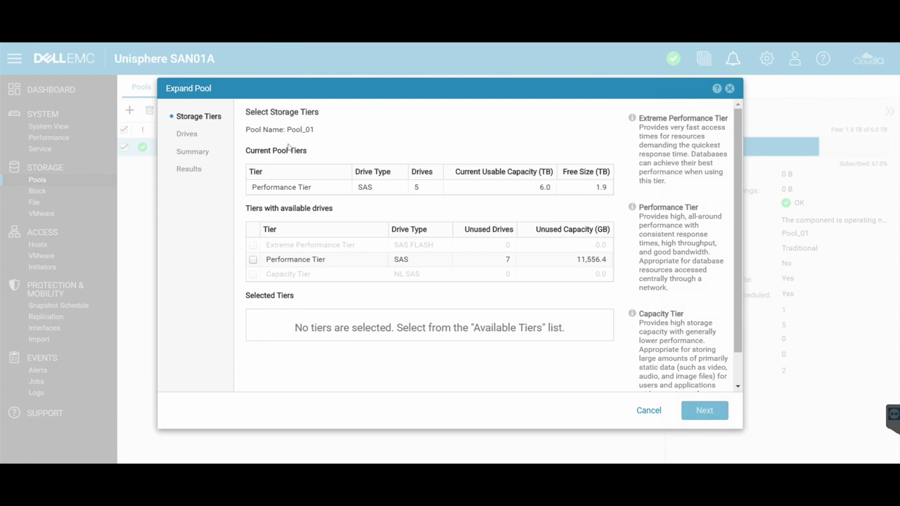
left_click_drag(311, 186, 254, 189)
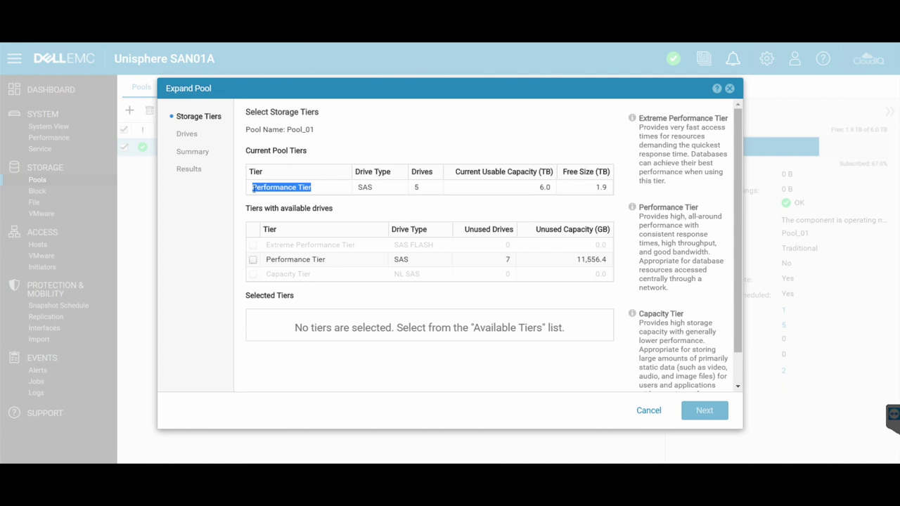
left_click(376, 190)
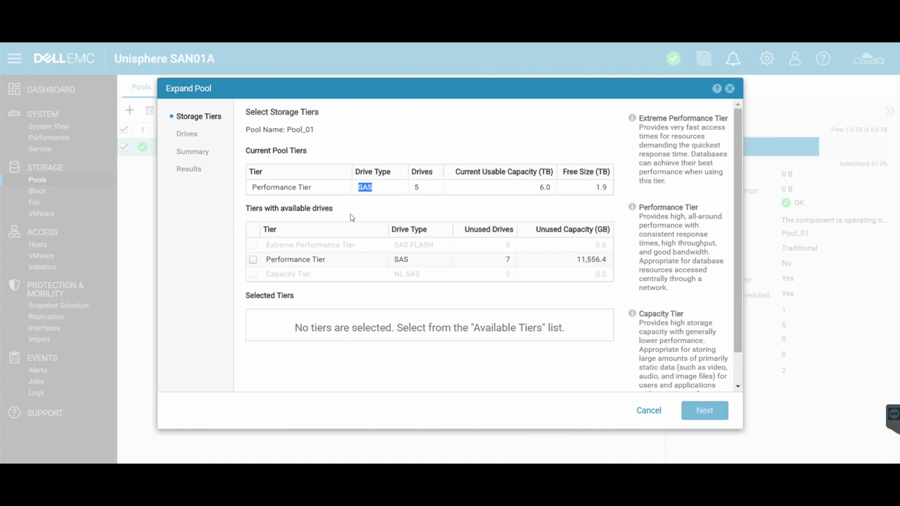
left_click(422, 189)
Select the Performance Tier's SAS drives, giving RAID 5 (4+1) with 6.4 TB usable
left_click(542, 186)
left_click(253, 261)
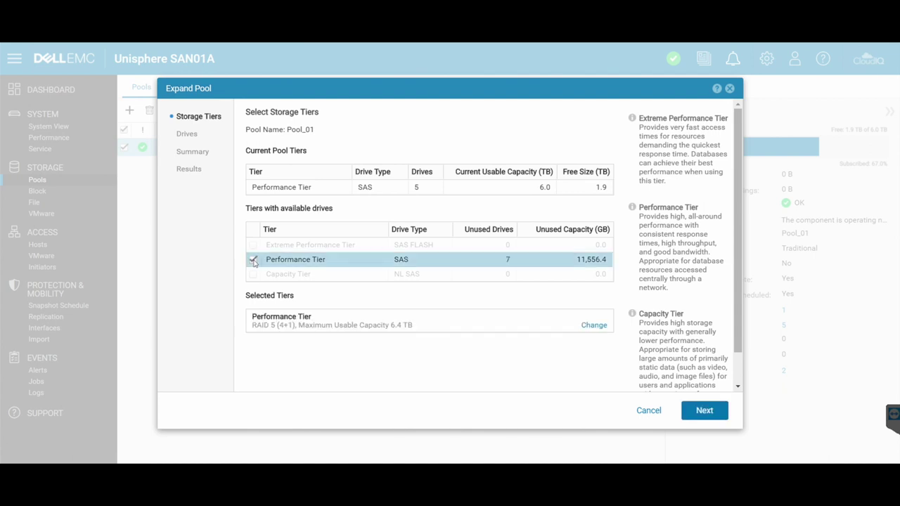
left_click(709, 416)
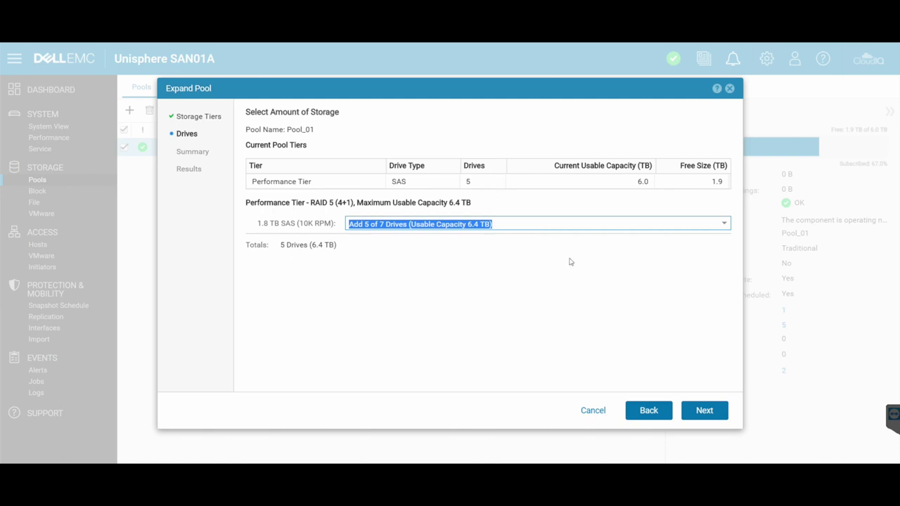
Keep 'Add 5 of 7 Drives (Usable Capacity 6.4 TB)' in the 1.8 TB SAS drive list
left_click(725, 225)
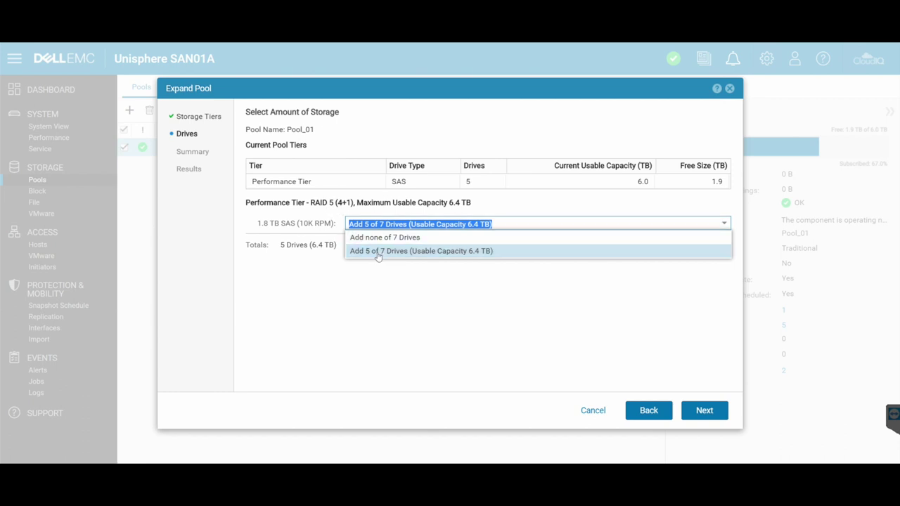
left_click(441, 290)
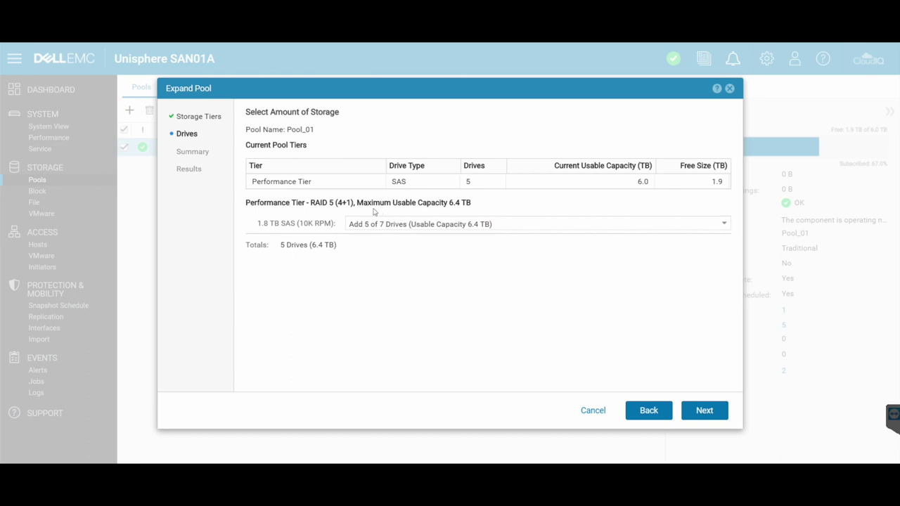
Review the summary: five SAS drives adding 6.4 TB, bringing Pool_01 to 12.4 TB
left_click(704, 412)
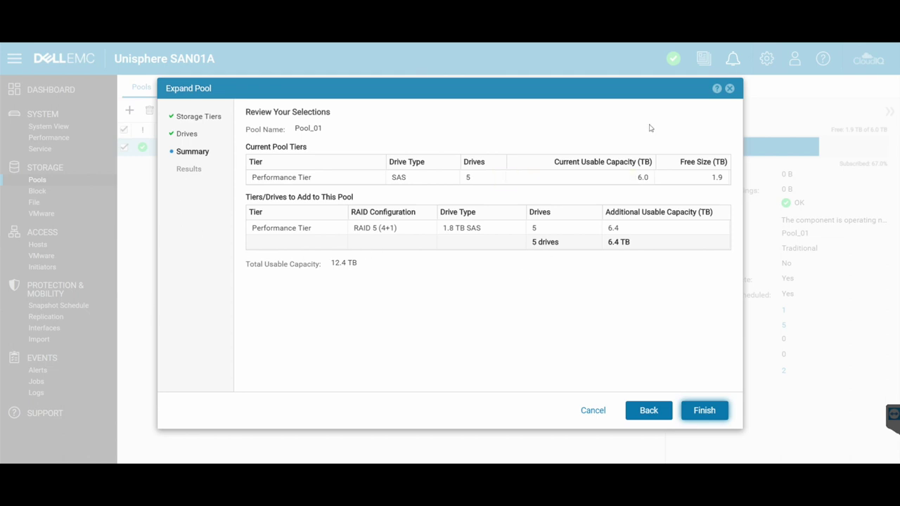
Cancel the Expand Pool wizard, leaving Pool_01 unchanged at 6.0 TB
left_click(730, 89)
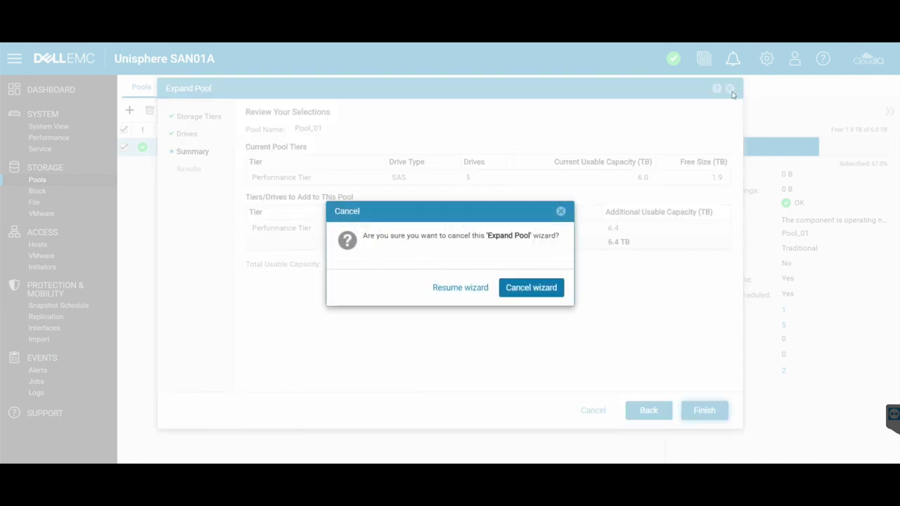
left_click(535, 292)
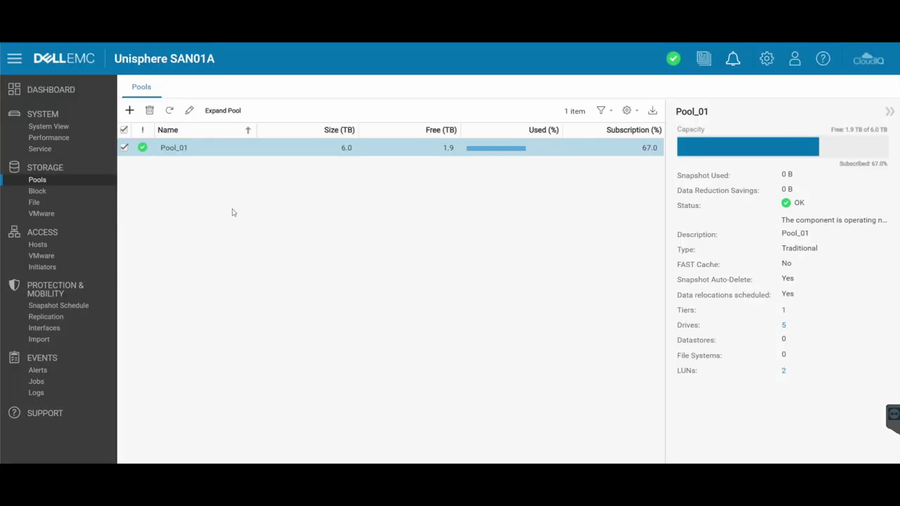